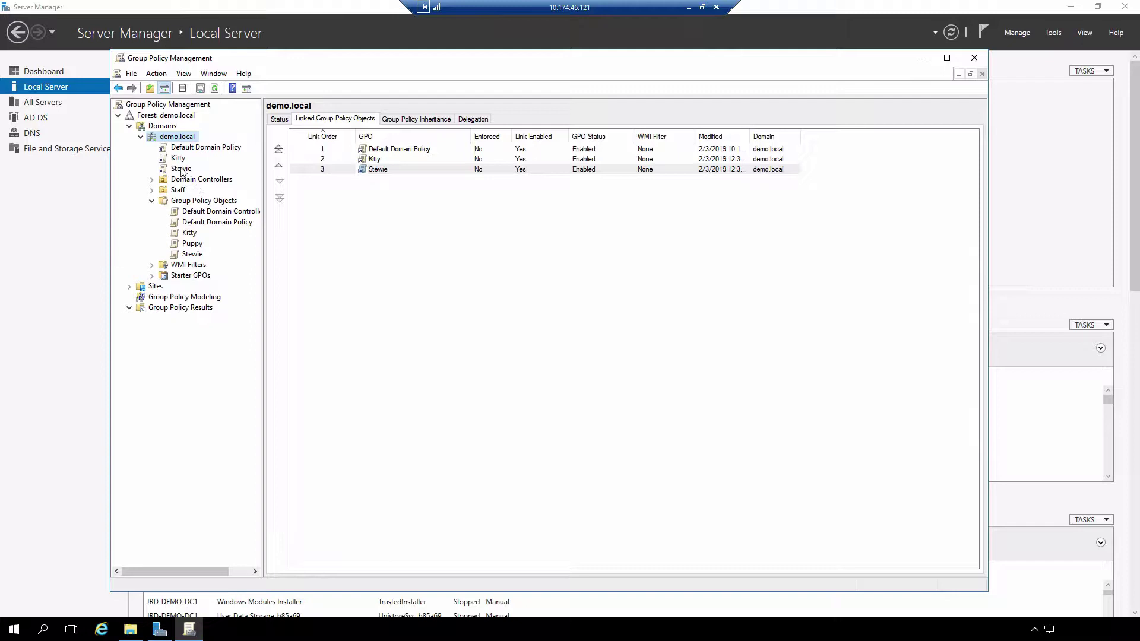
# Step: Select the Stewie GPO link under demo.local to view its scope and security filtering
pyautogui.click(181, 169)
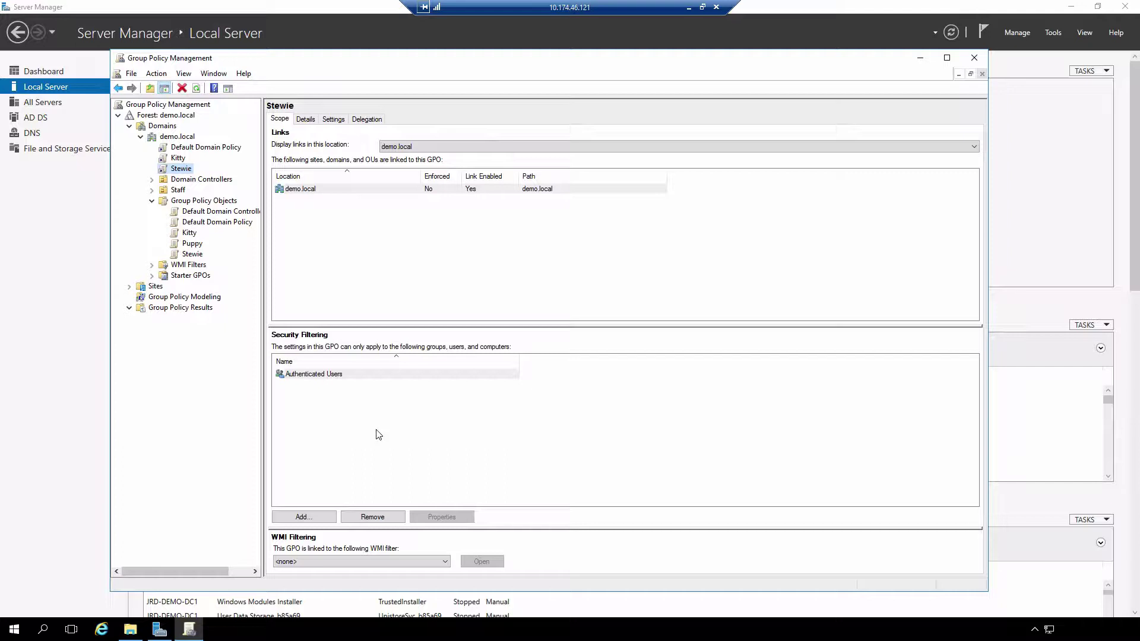
# Step: Add G_Ops_Users to the Stewie GPO's security filtering by searching for 'g'
pyautogui.click(330, 377)
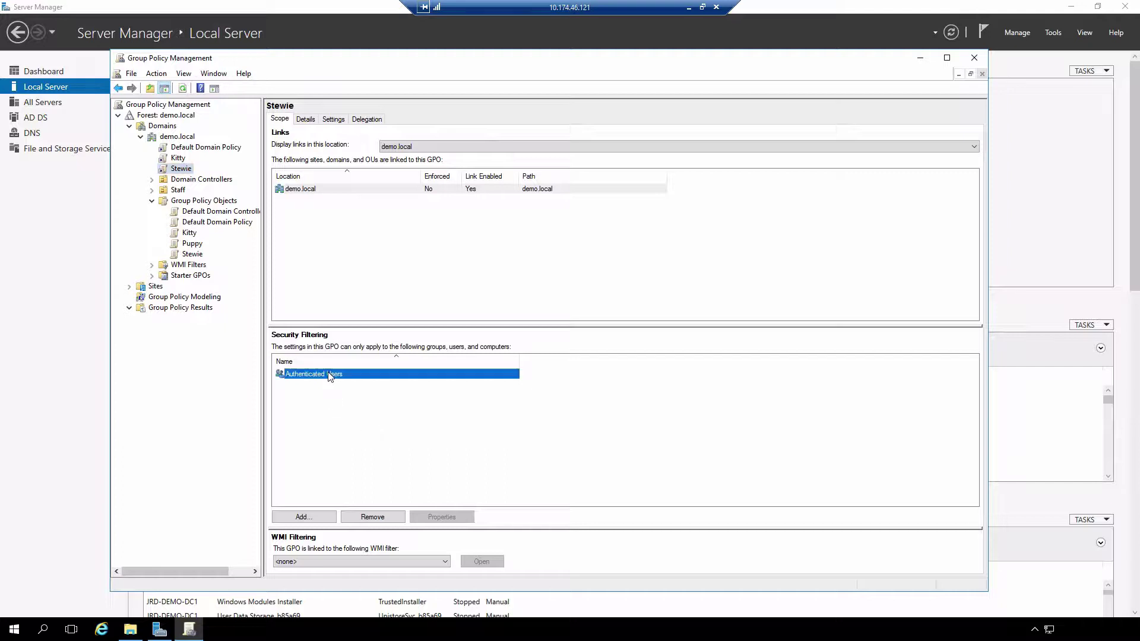
pyautogui.click(312, 517)
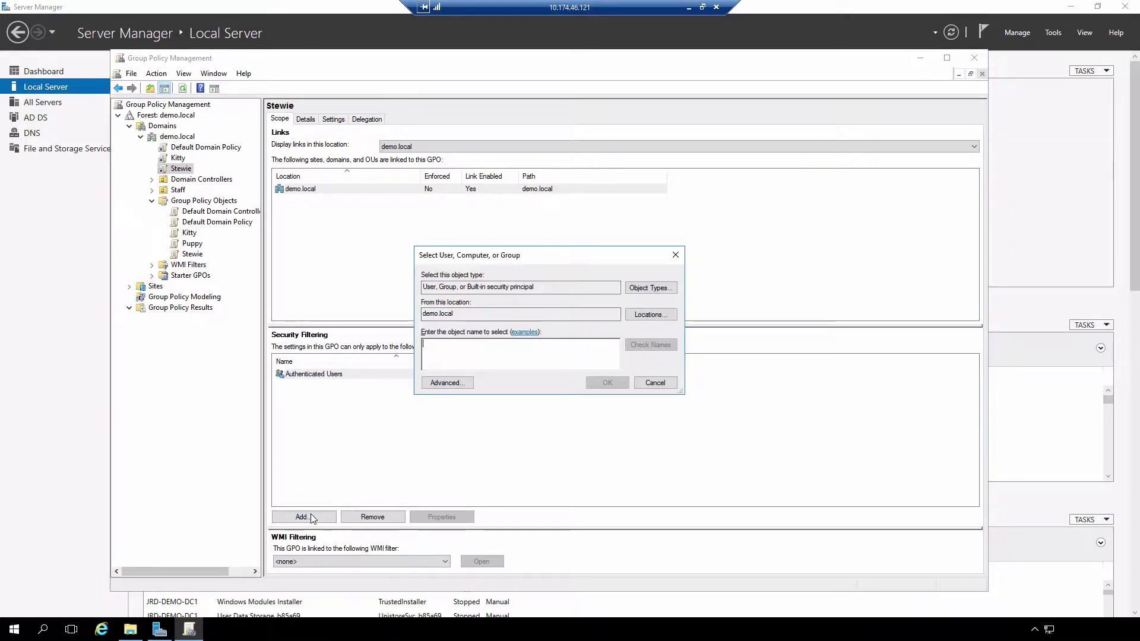
pyautogui.write('g')
pyautogui.press('Return')
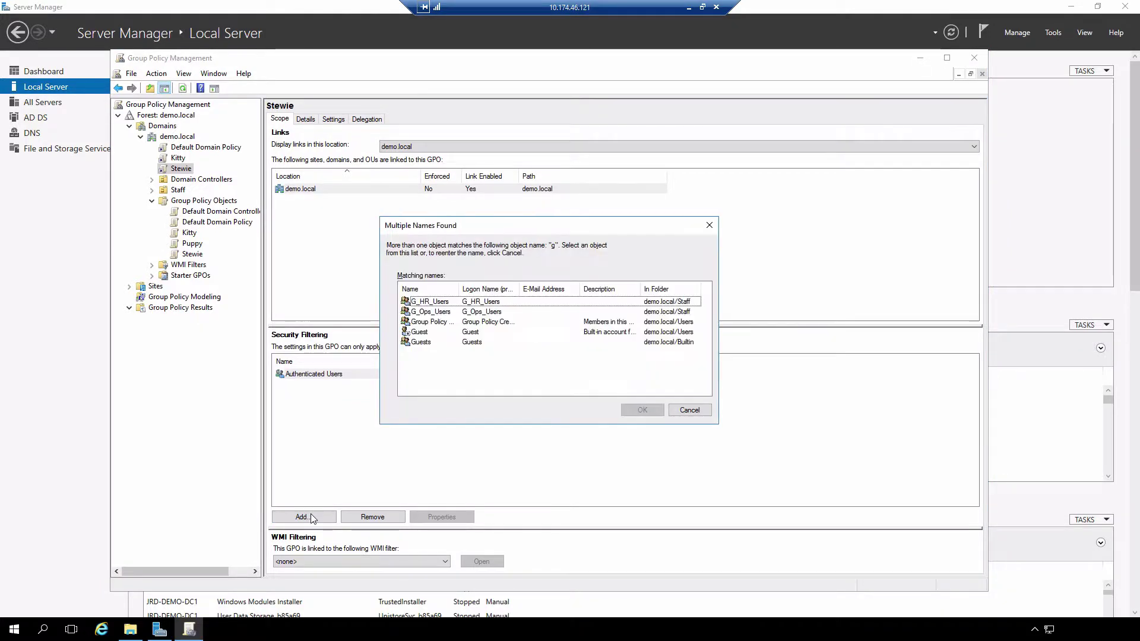
pyautogui.doubleClick(430, 311)
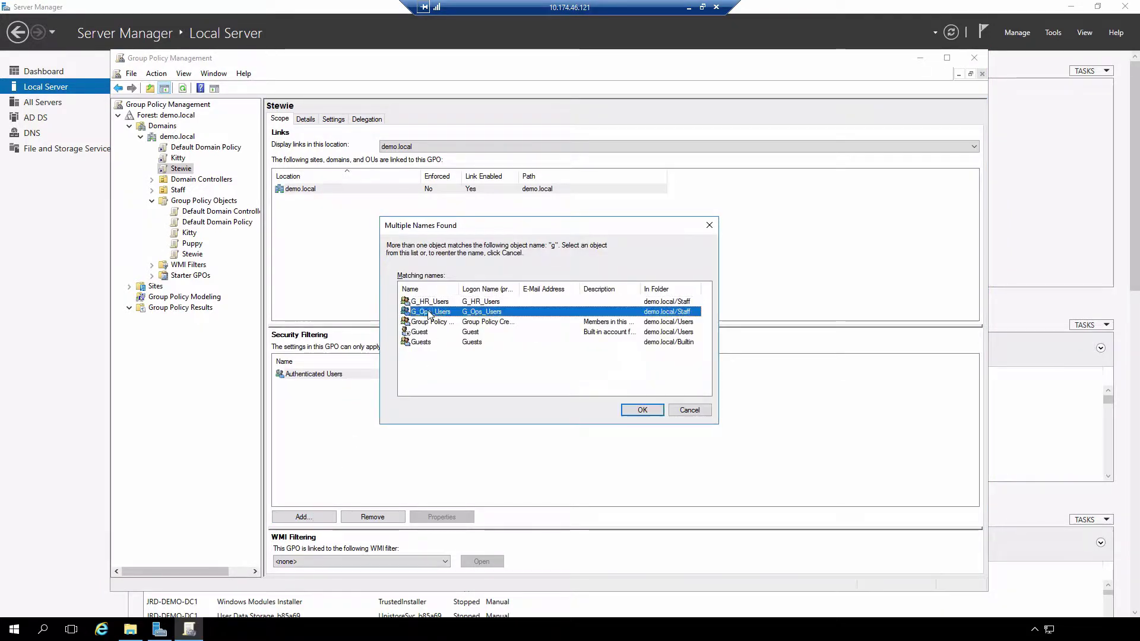
# Step: Remove Authenticated Users from Stewie's security filtering, confirming both warning prompts
pyautogui.click(315, 374)
pyautogui.click(369, 517)
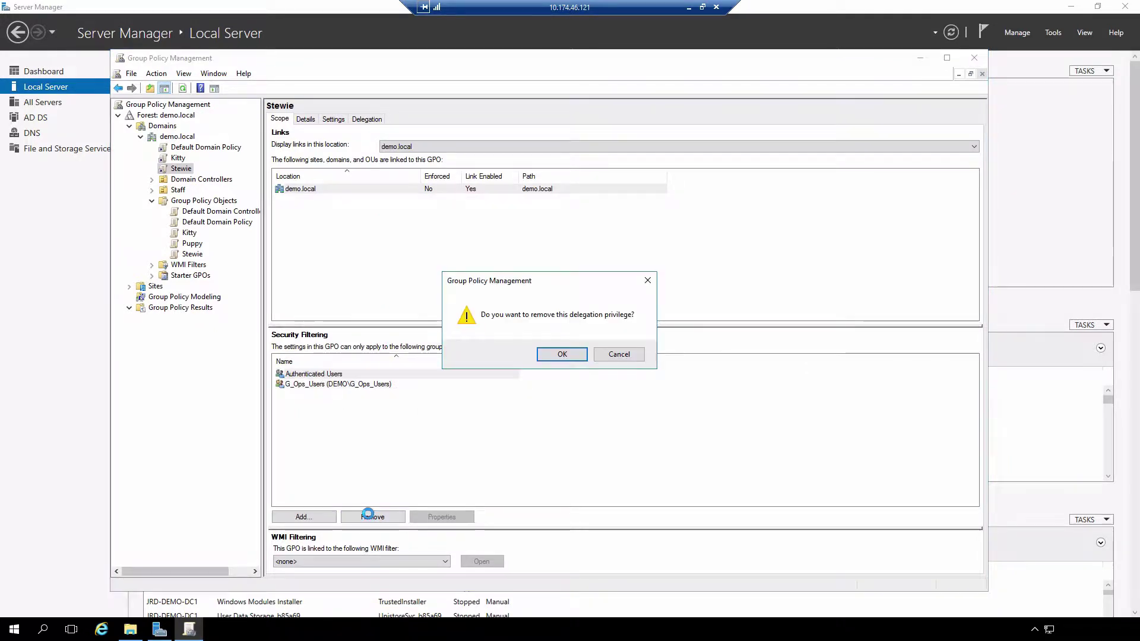
pyautogui.click(560, 355)
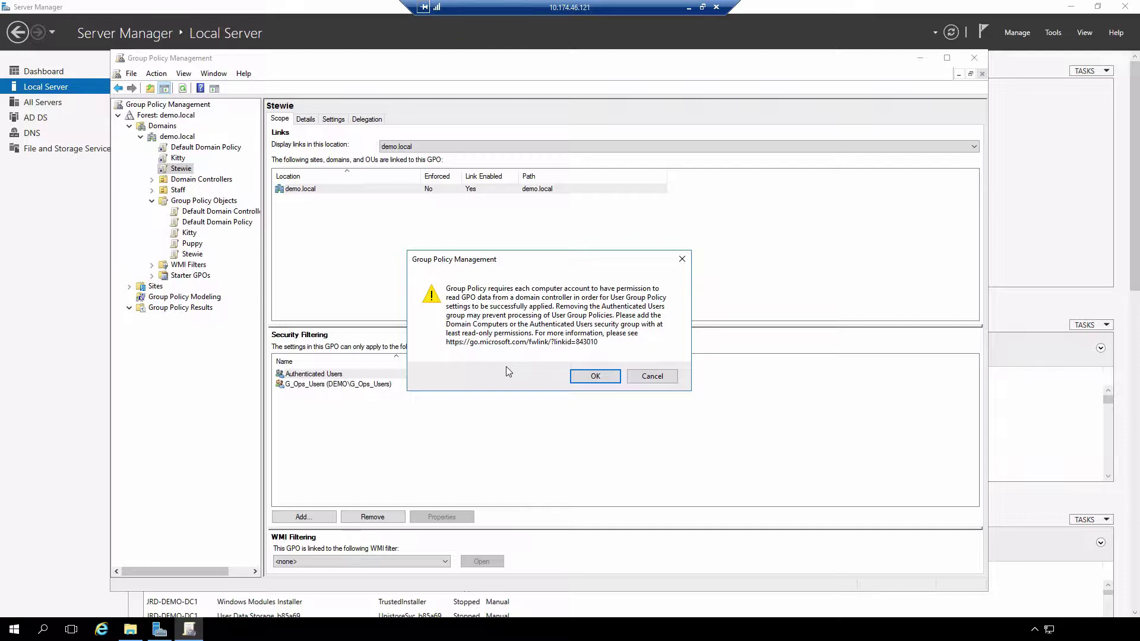
pyautogui.click(591, 375)
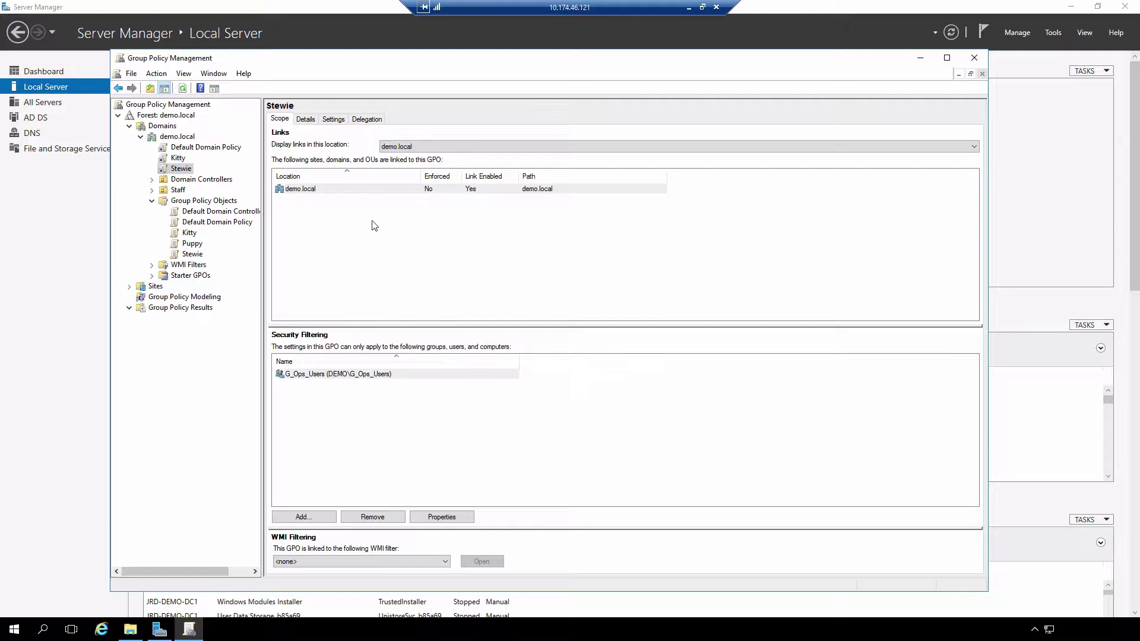
# Step: Grant Domain Computers Read permission on Stewie through the Delegation tab, then return to Scope
pyautogui.click(377, 120)
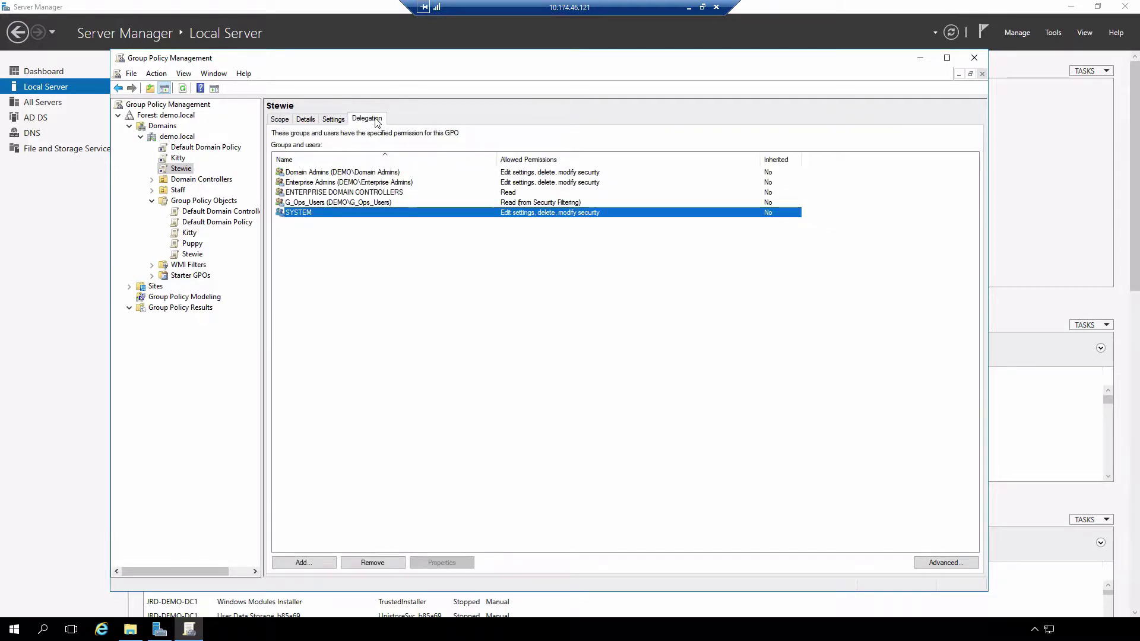
pyautogui.click(320, 563)
pyautogui.write('dom')
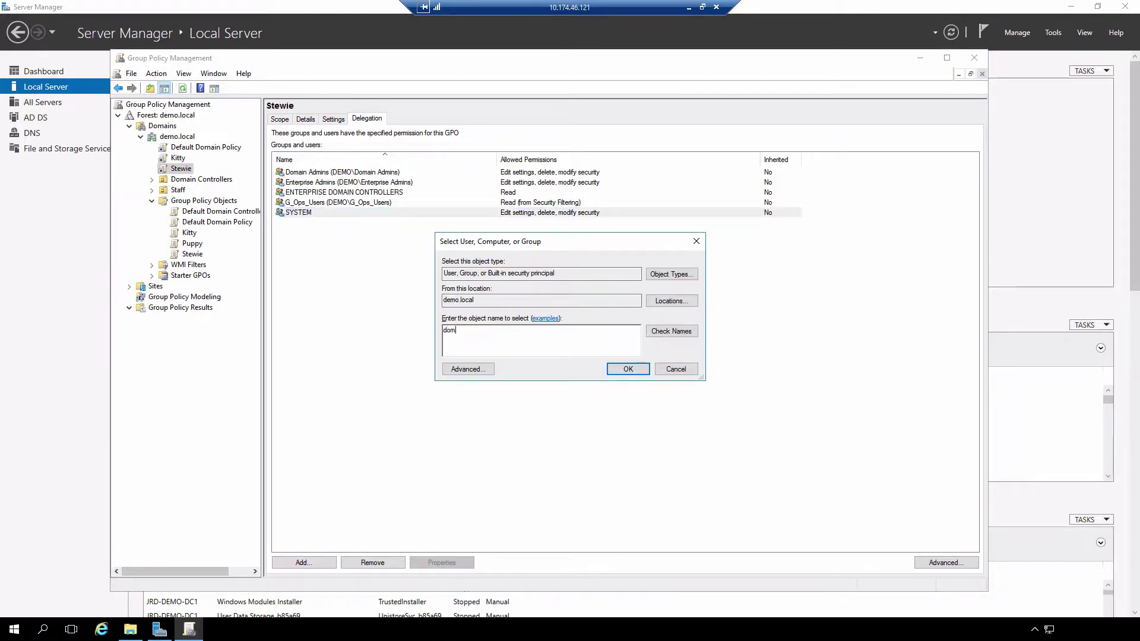
pyautogui.press('Return')
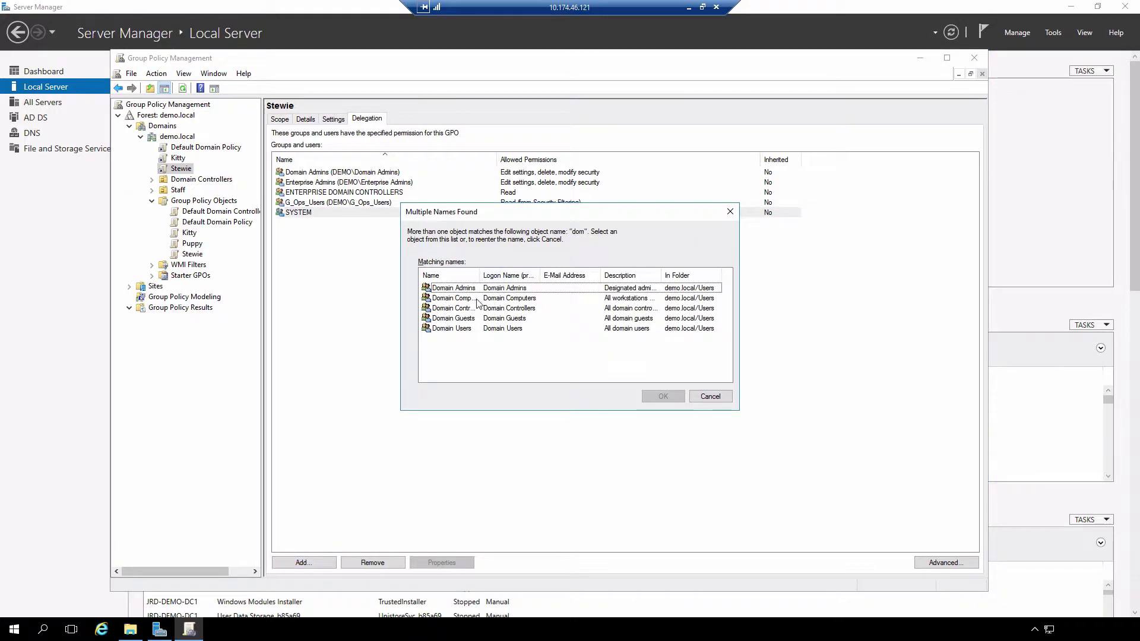
pyautogui.doubleClick(478, 279)
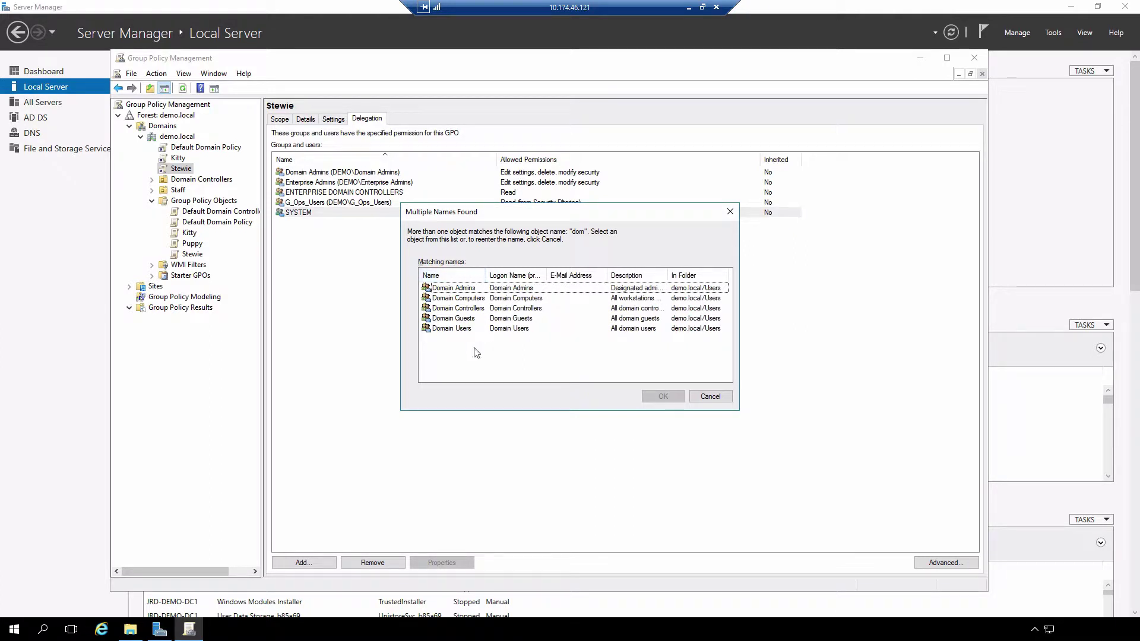
pyautogui.doubleClick(463, 303)
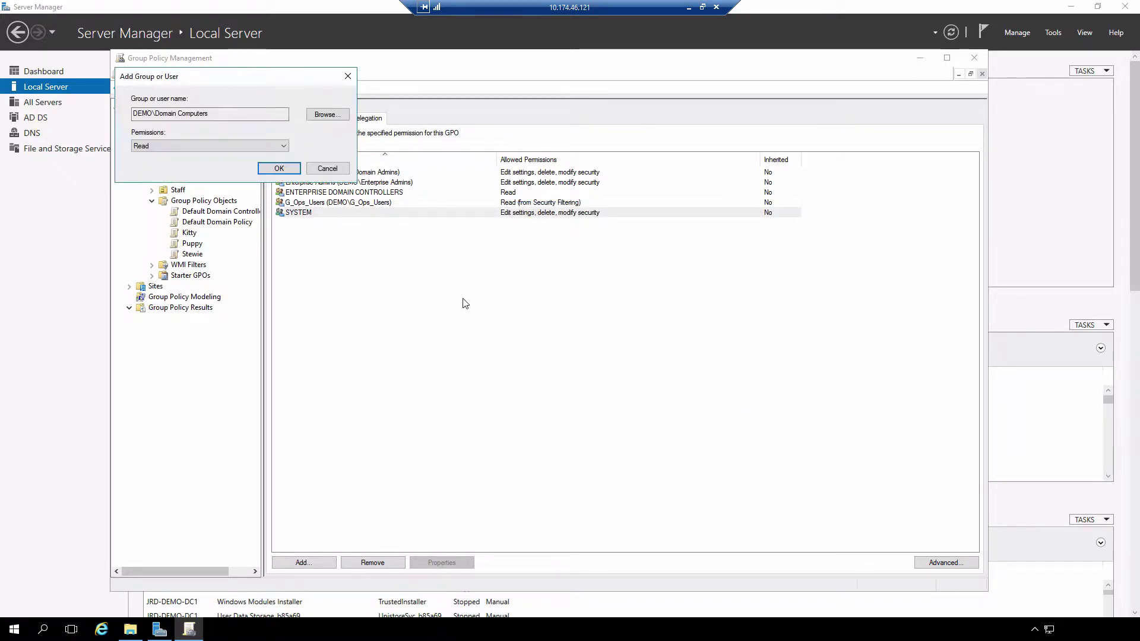
pyautogui.click(286, 169)
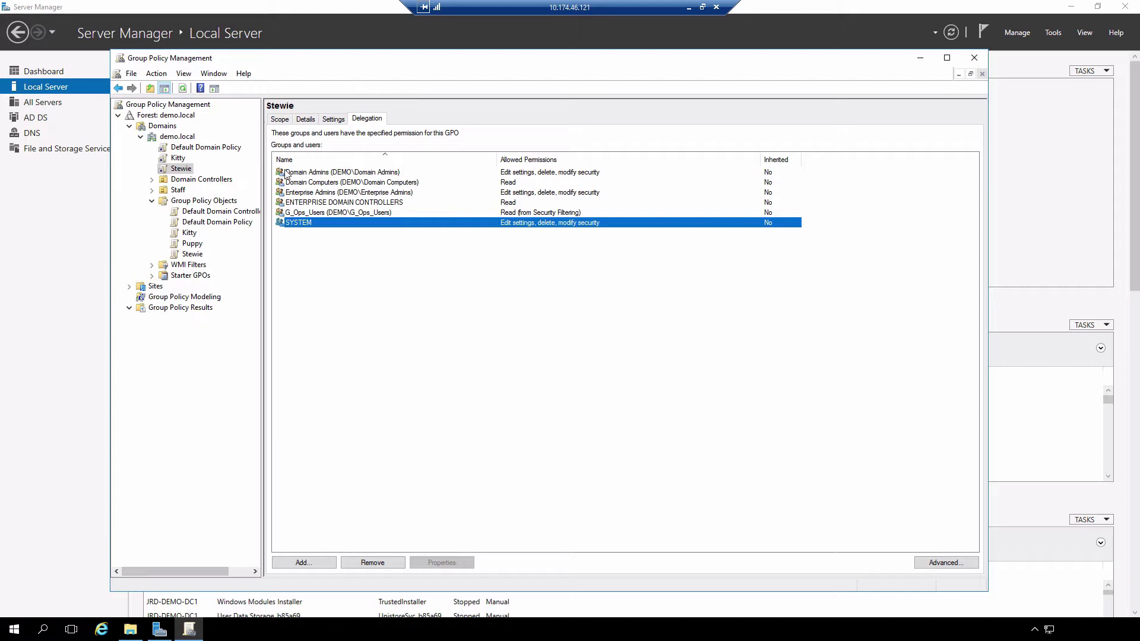
pyautogui.click(340, 184)
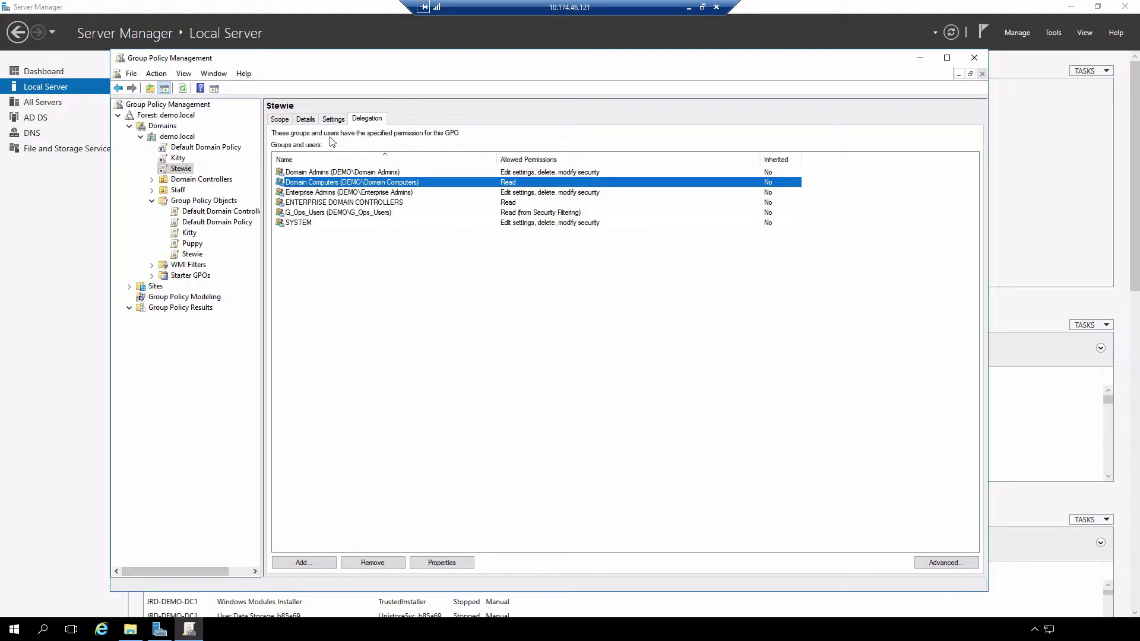
pyautogui.click(280, 119)
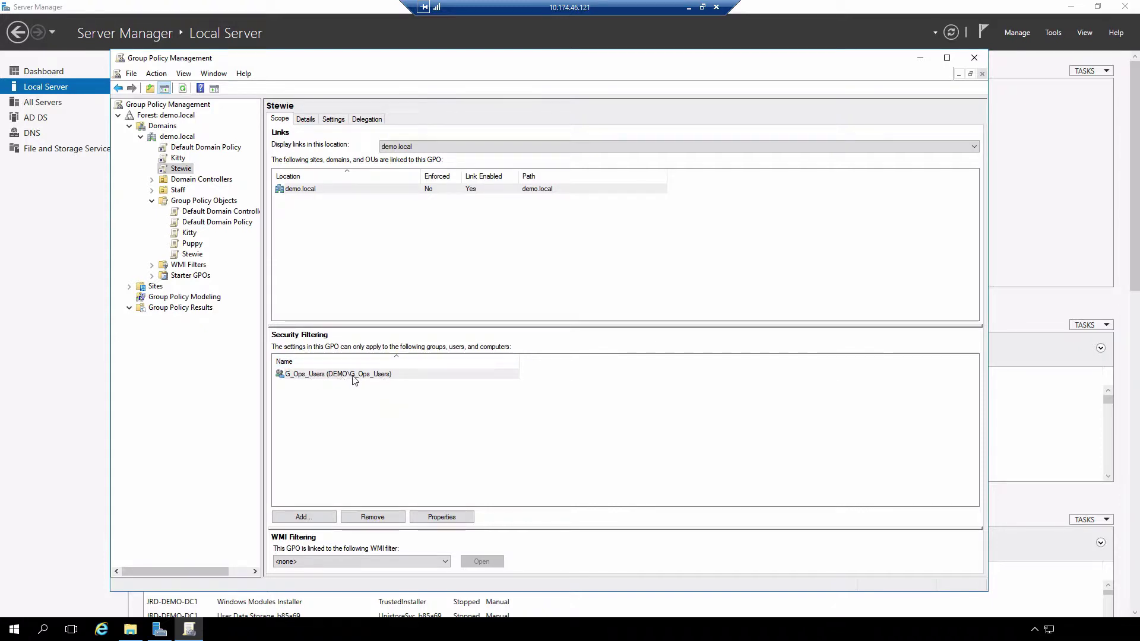
# Step: On the Kitty GPO's scope, add G_HR_Users to its security filtering
pyautogui.click(179, 160)
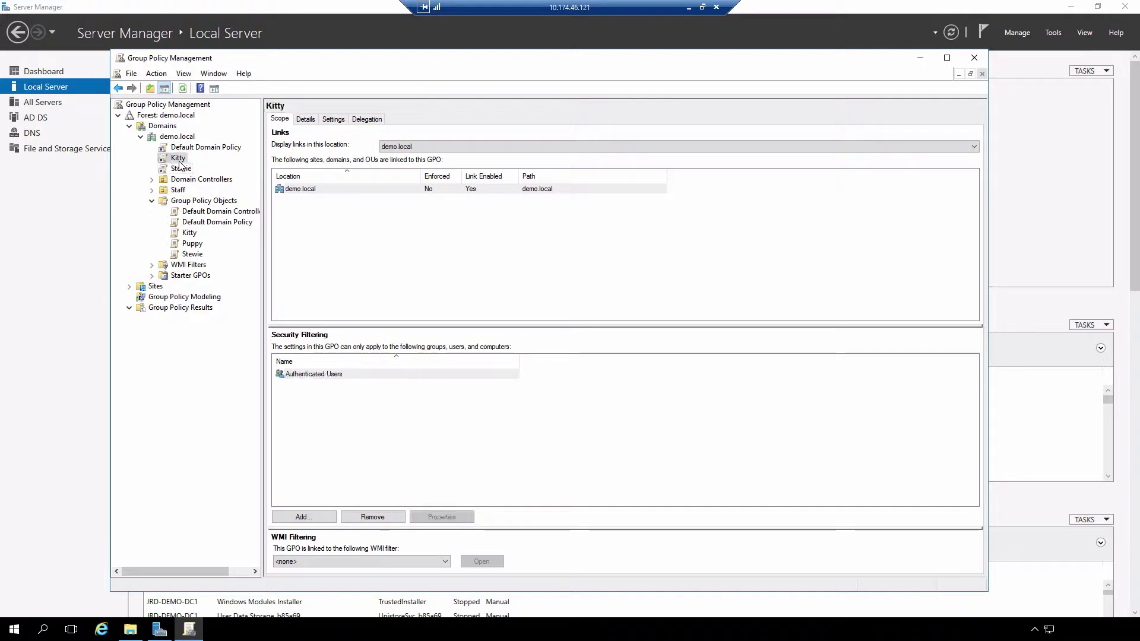
pyautogui.click(326, 517)
pyautogui.write('g')
pyautogui.press('Return')
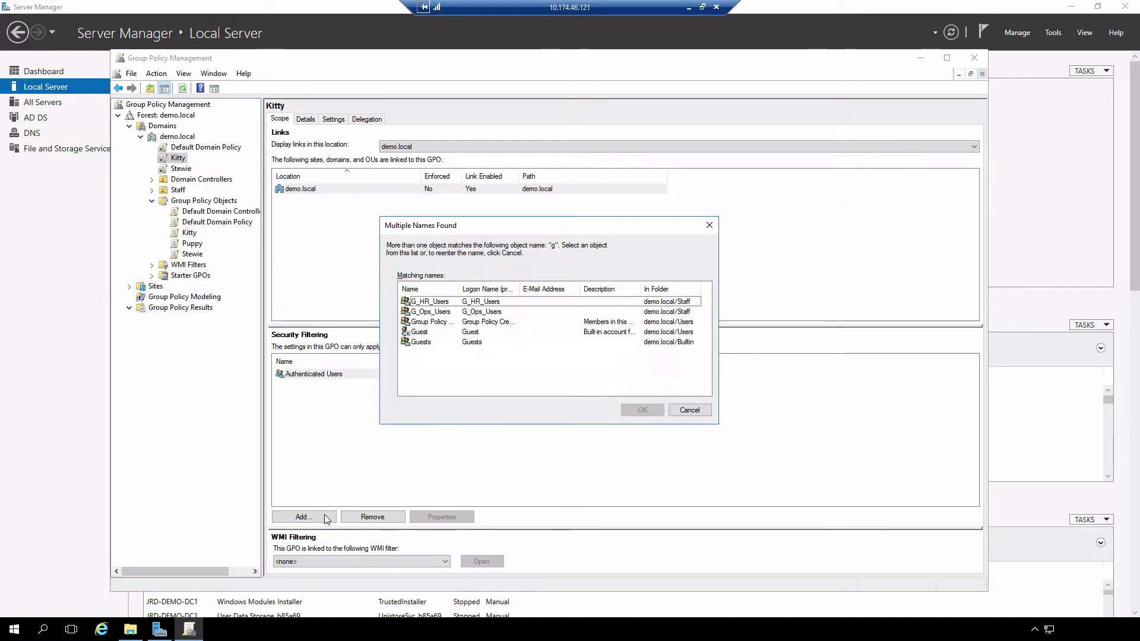
pyautogui.doubleClick(436, 302)
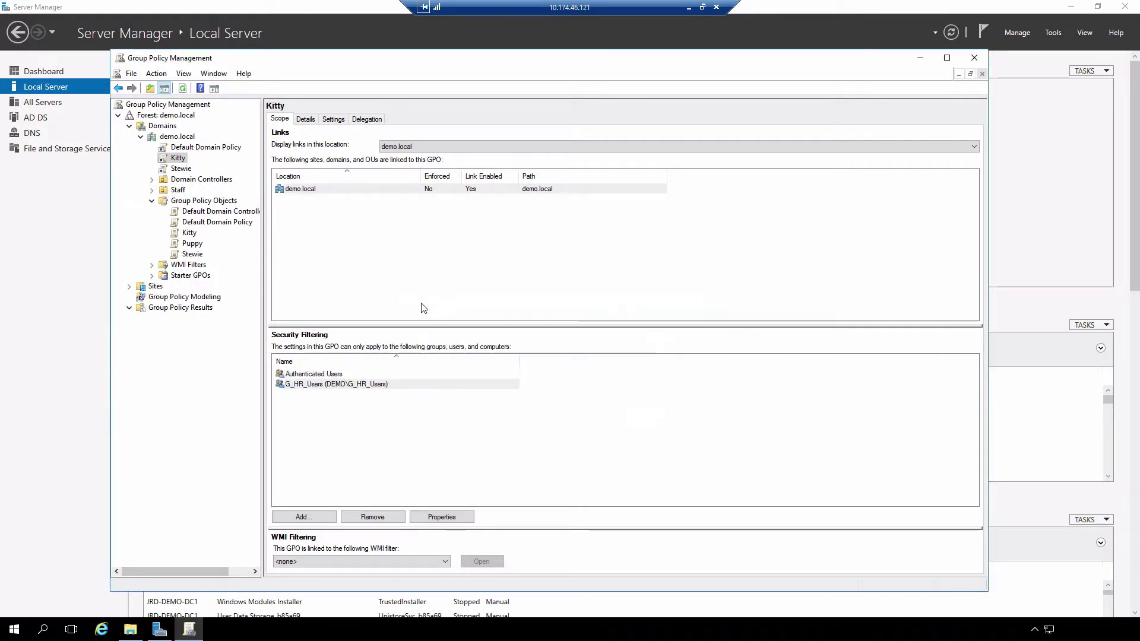
# Step: Remove Authenticated Users from Kitty's security filtering, confirming both prompts
pyautogui.click(309, 374)
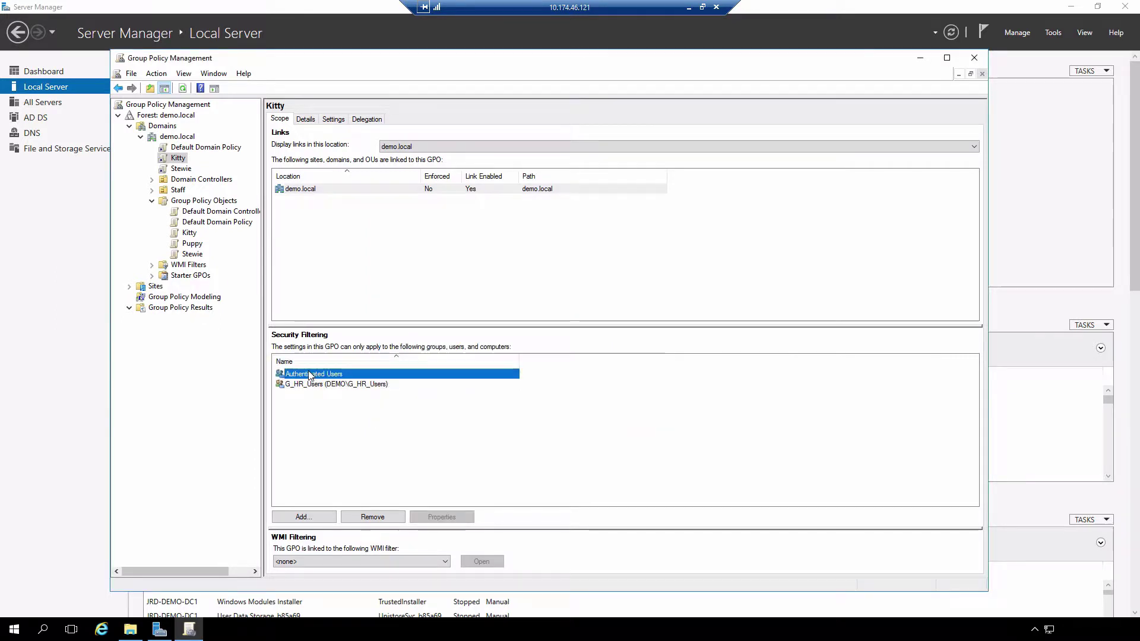
pyautogui.click(374, 517)
pyautogui.click(558, 355)
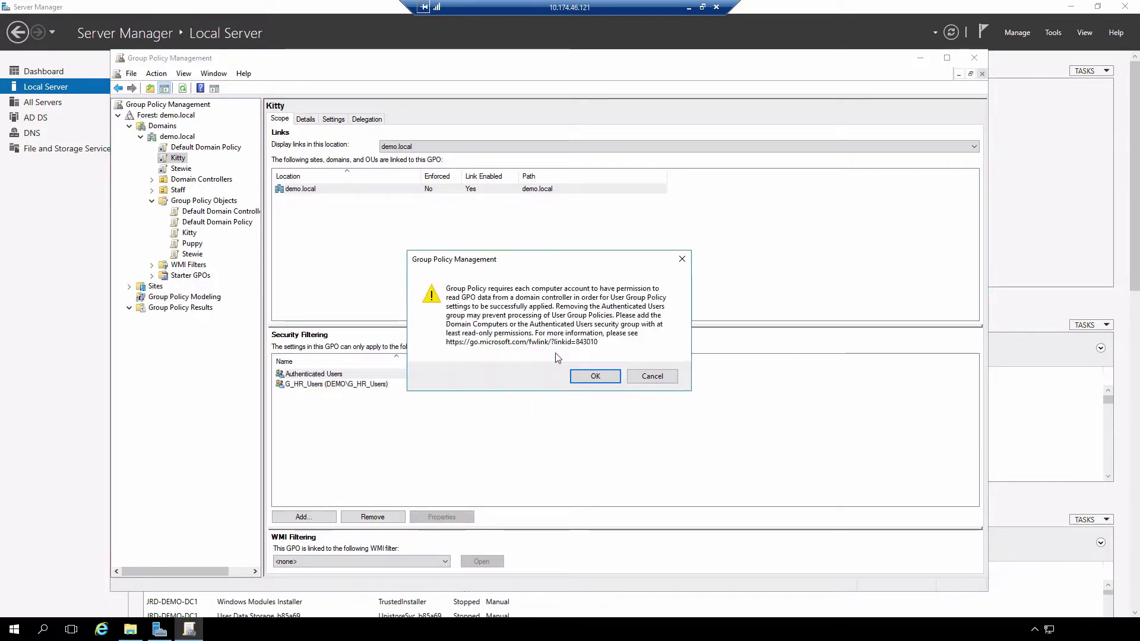
pyautogui.click(591, 378)
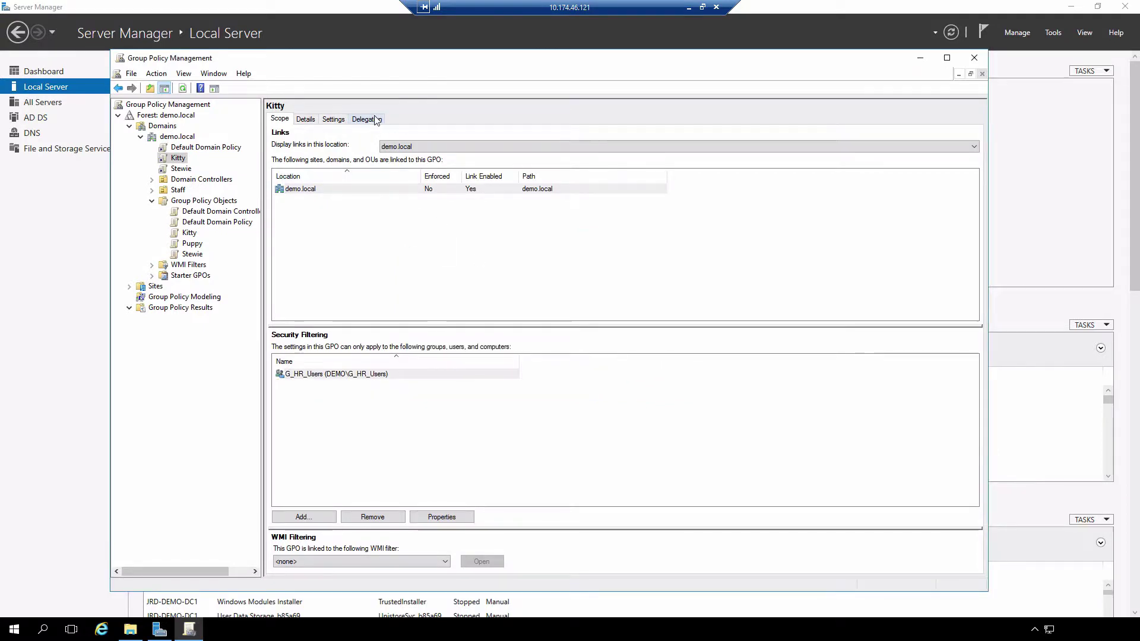
# Step: Grant Domain Computers Read on Kitty via Delegation, searching for 'dom'
pyautogui.click(375, 119)
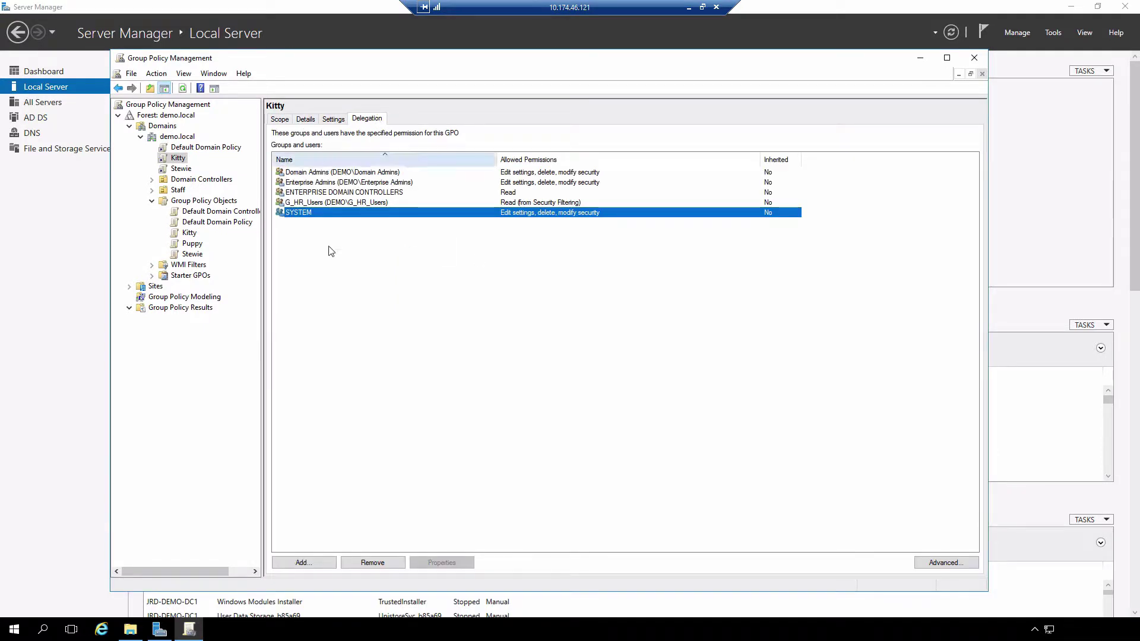
pyautogui.click(303, 563)
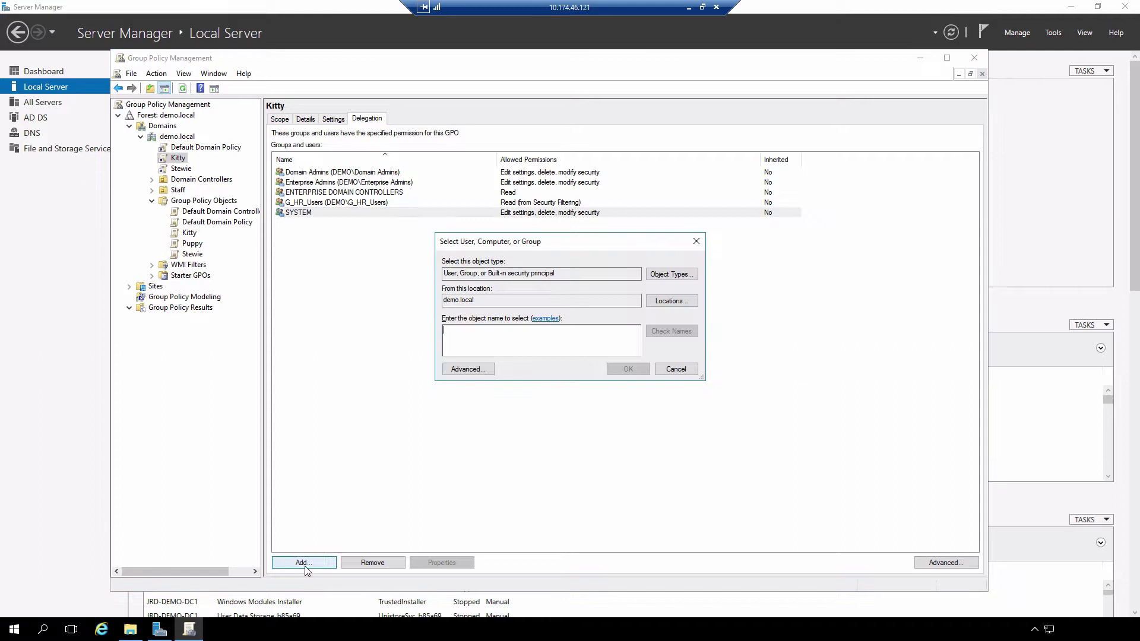
pyautogui.write('dom')
pyautogui.press('Return')
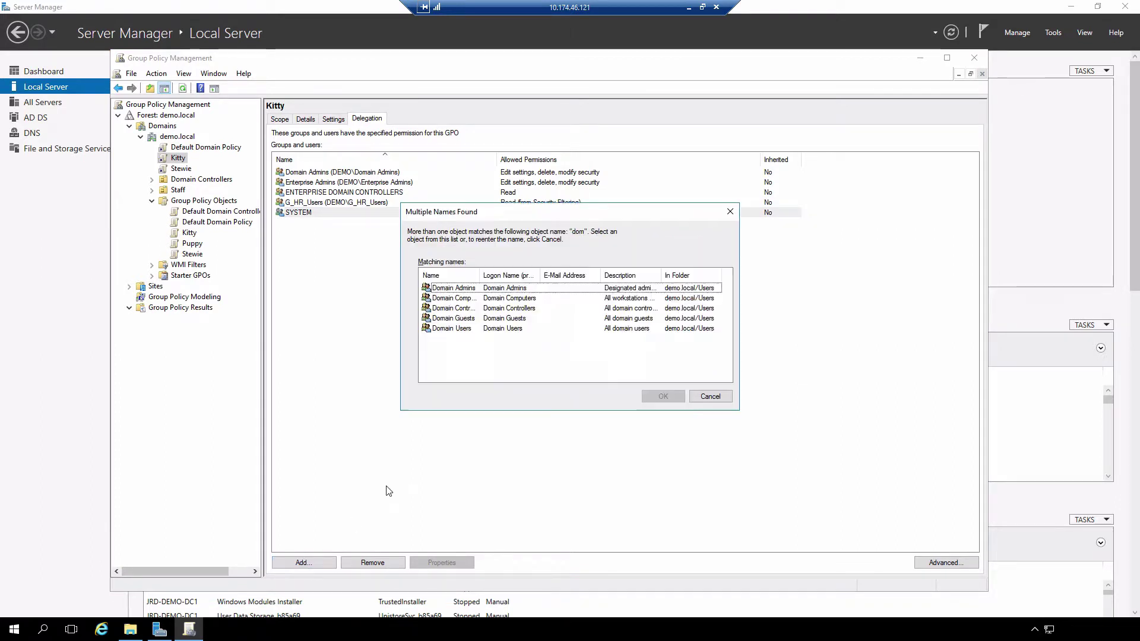
pyautogui.doubleClick(438, 299)
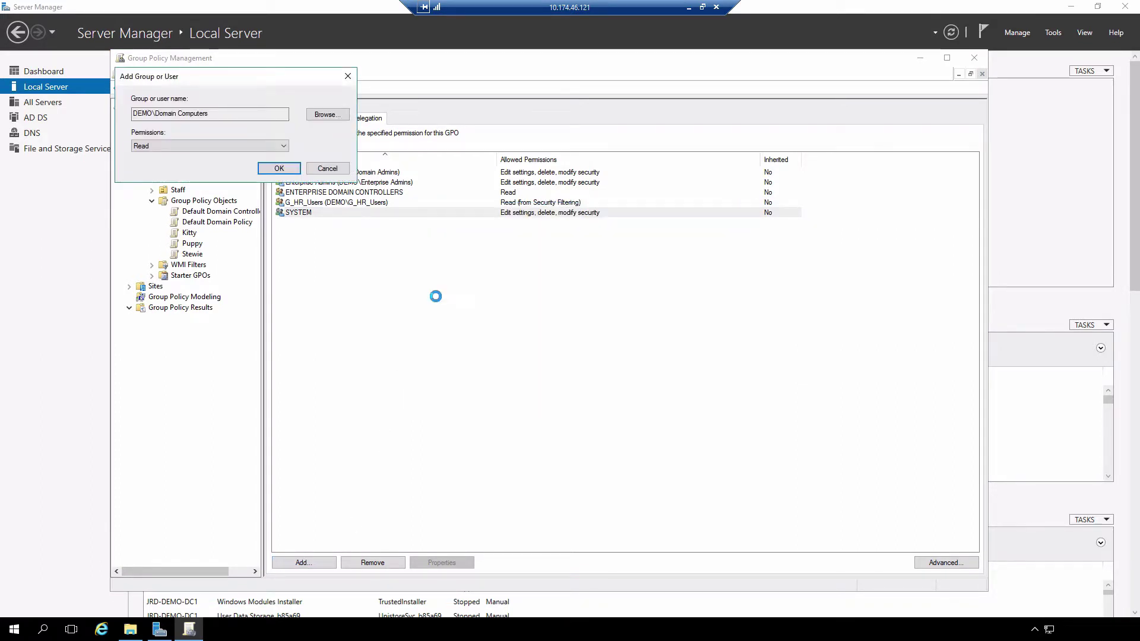
pyautogui.click(282, 169)
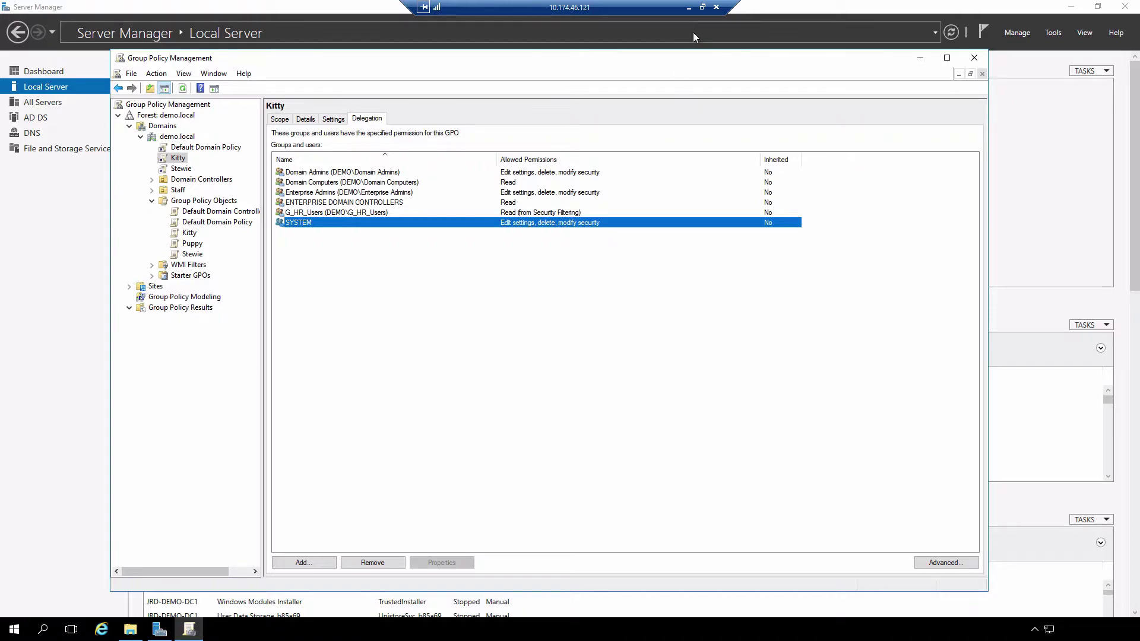
# Step: Switch to the 10.174.46.122 session and rerun gpupdate /force in Command Prompt
pyautogui.click(688, 7)
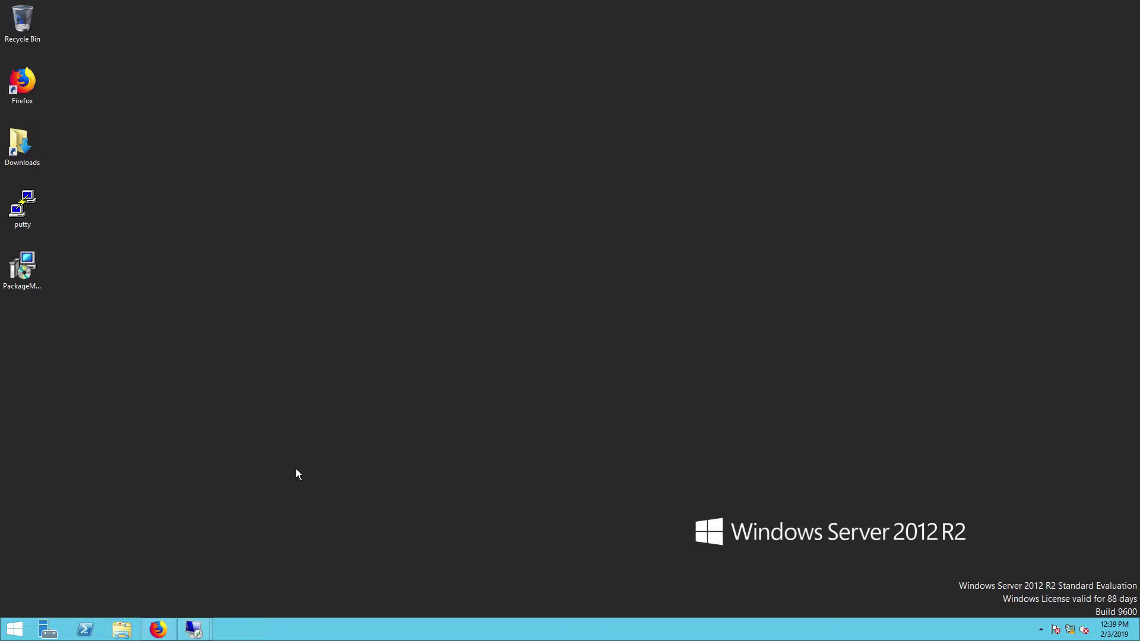
pyautogui.click(194, 629)
pyautogui.click(291, 575)
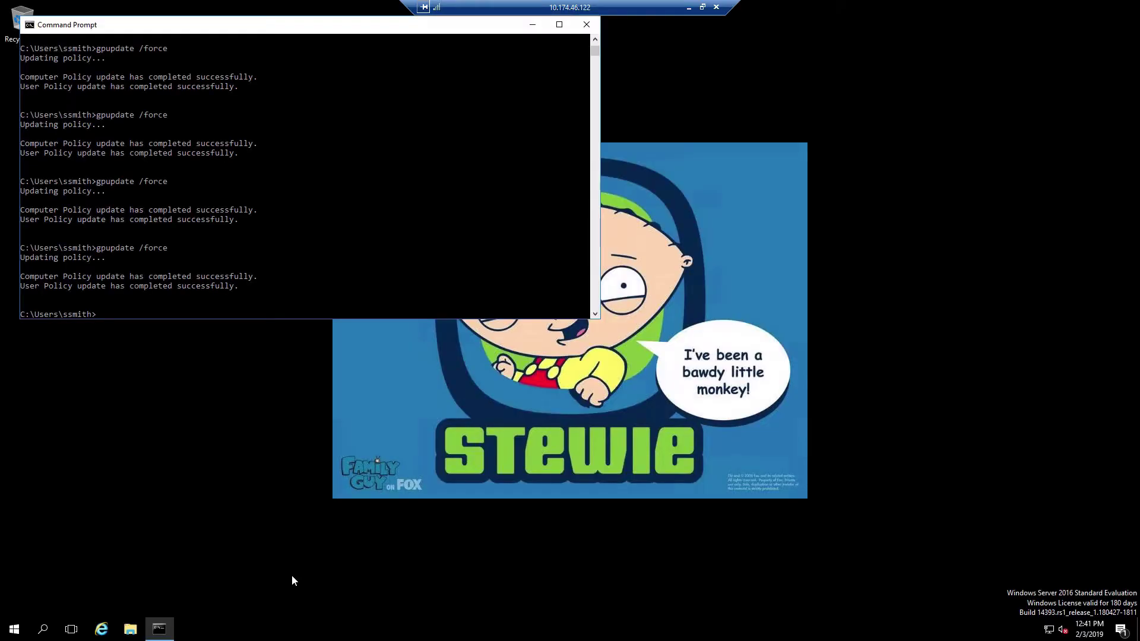
pyautogui.click(361, 279)
pyautogui.press('Up')
pyautogui.press('Return')
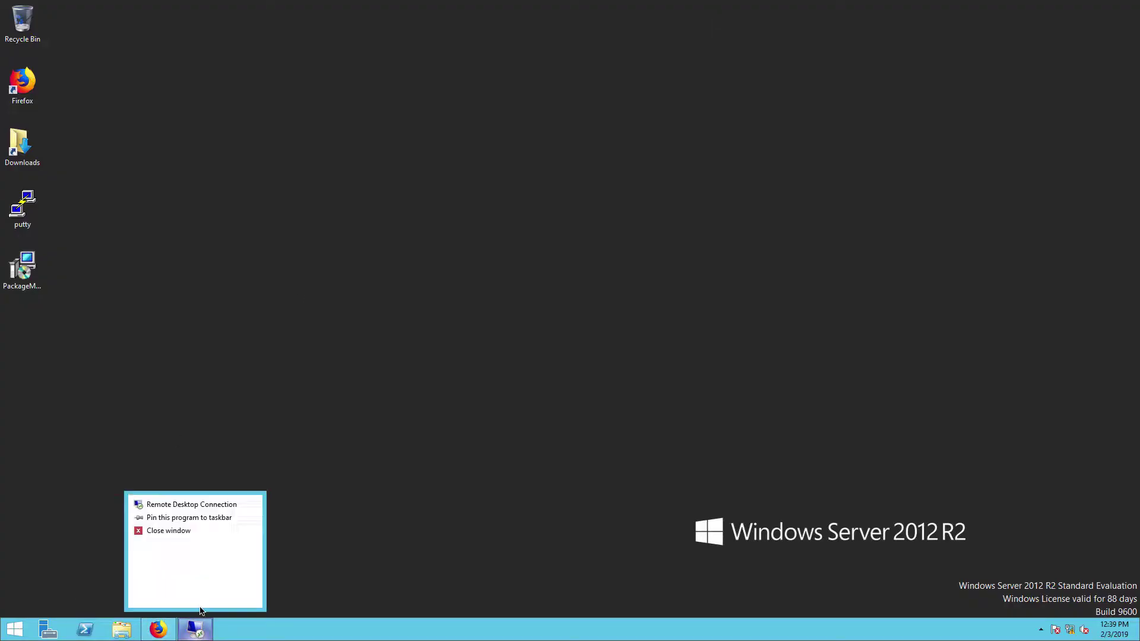
# Step: Reconnect to 10.174.46.122 with the account password and reveal the Stewie wallpaper
pyautogui.click(211, 514)
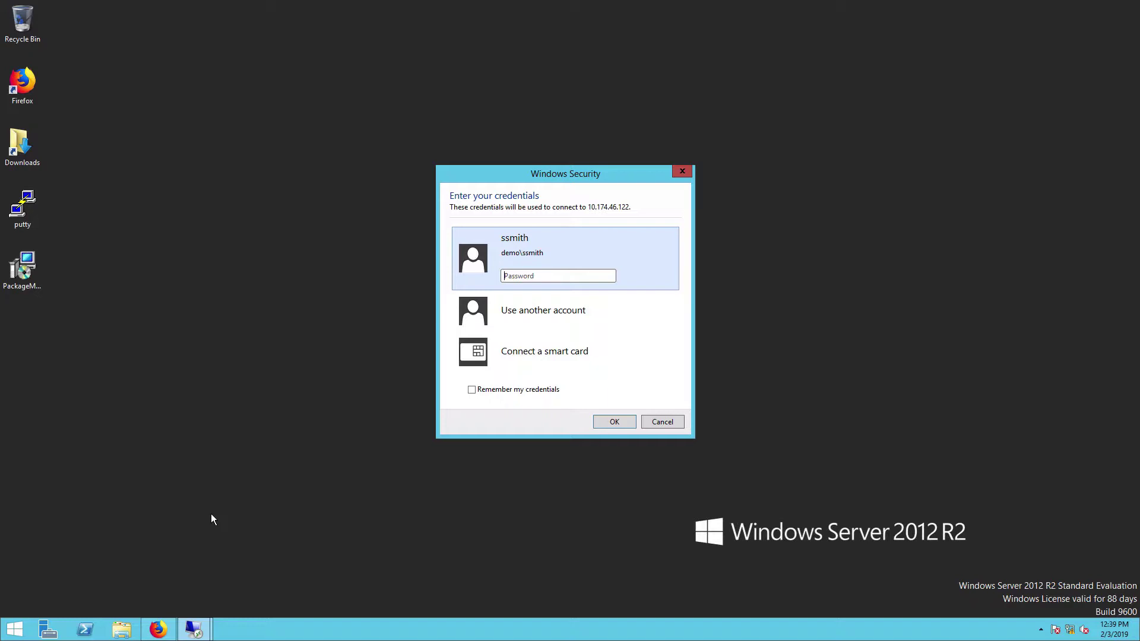
pyautogui.write('***')
pyautogui.press('Return')
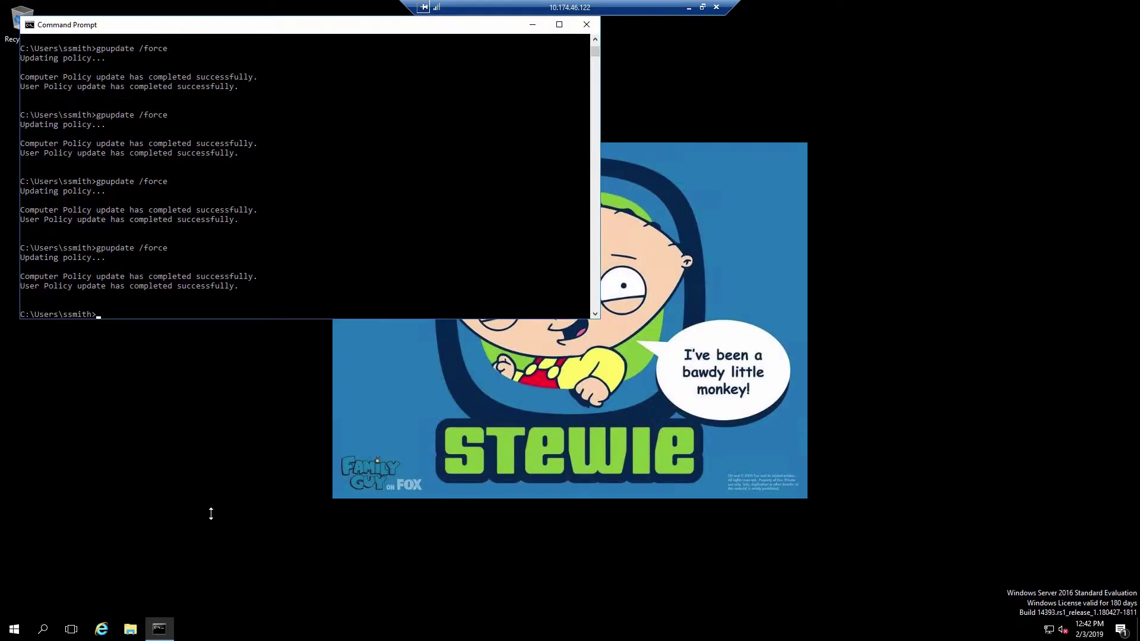
pyautogui.click(532, 24)
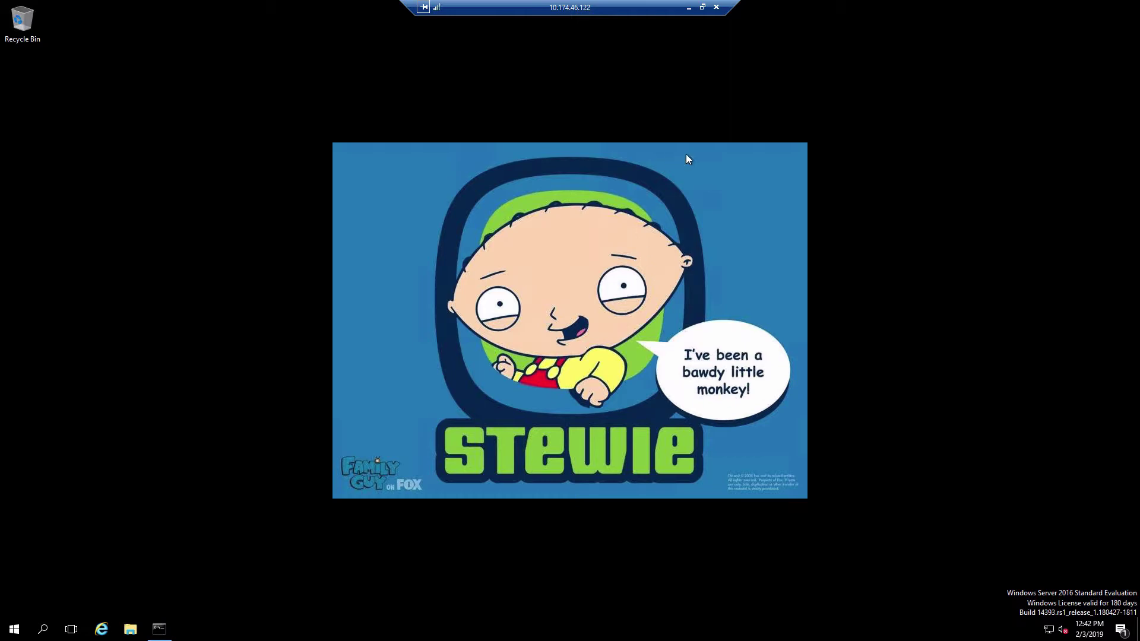
# Step: Close the session and reconnect to 10.174.46.122 as the HR test user via Use another account
pyautogui.click(716, 8)
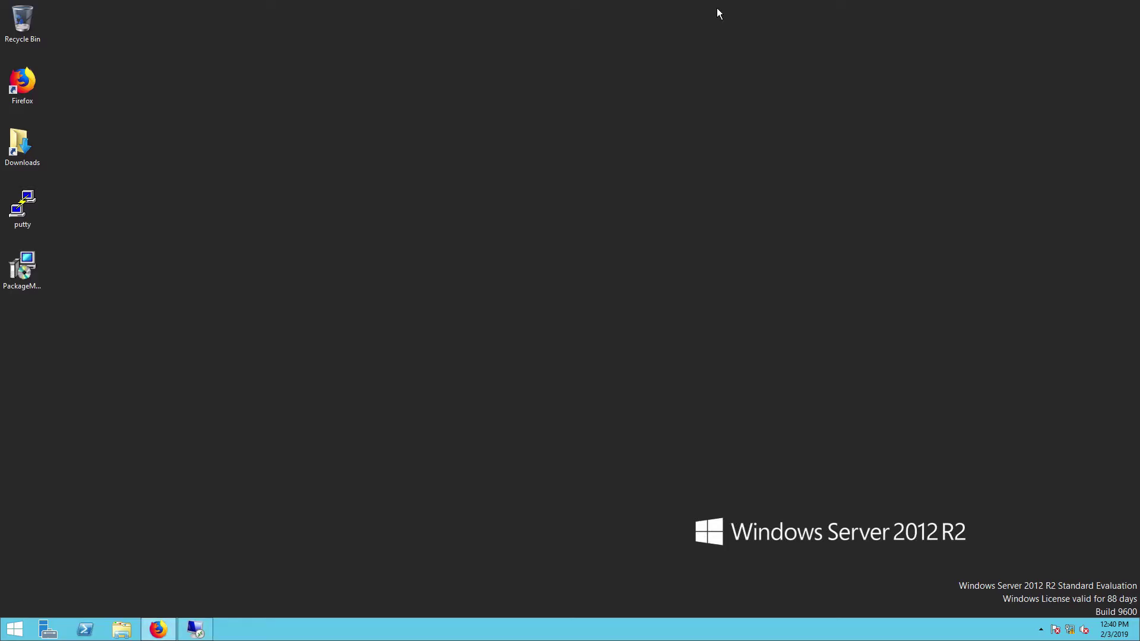
pyautogui.rightClick(197, 631)
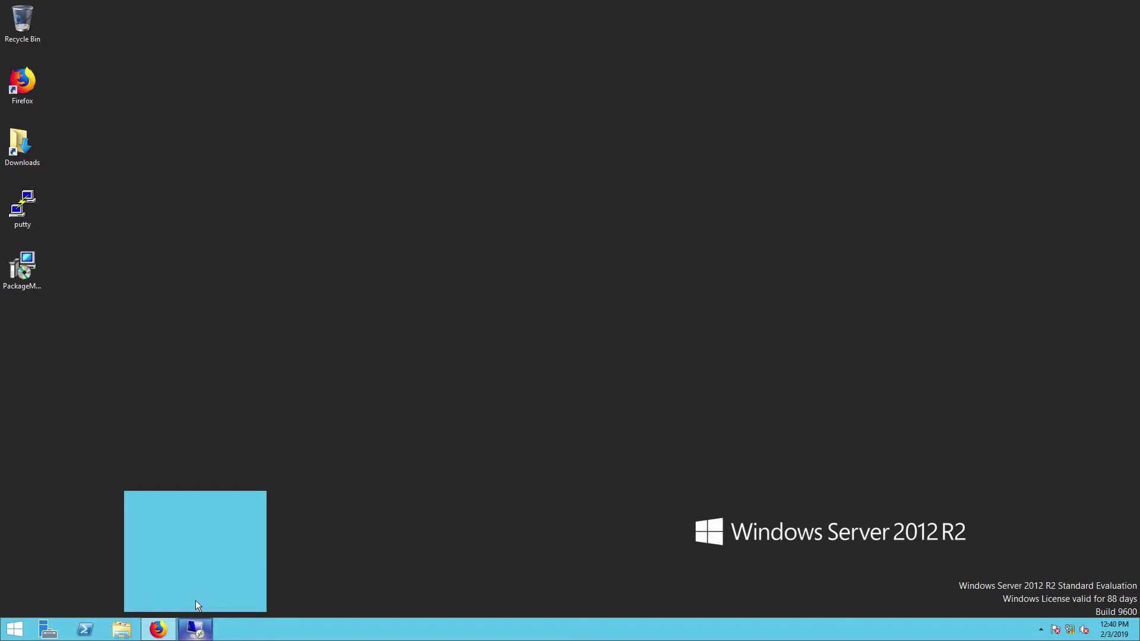
pyautogui.click(201, 517)
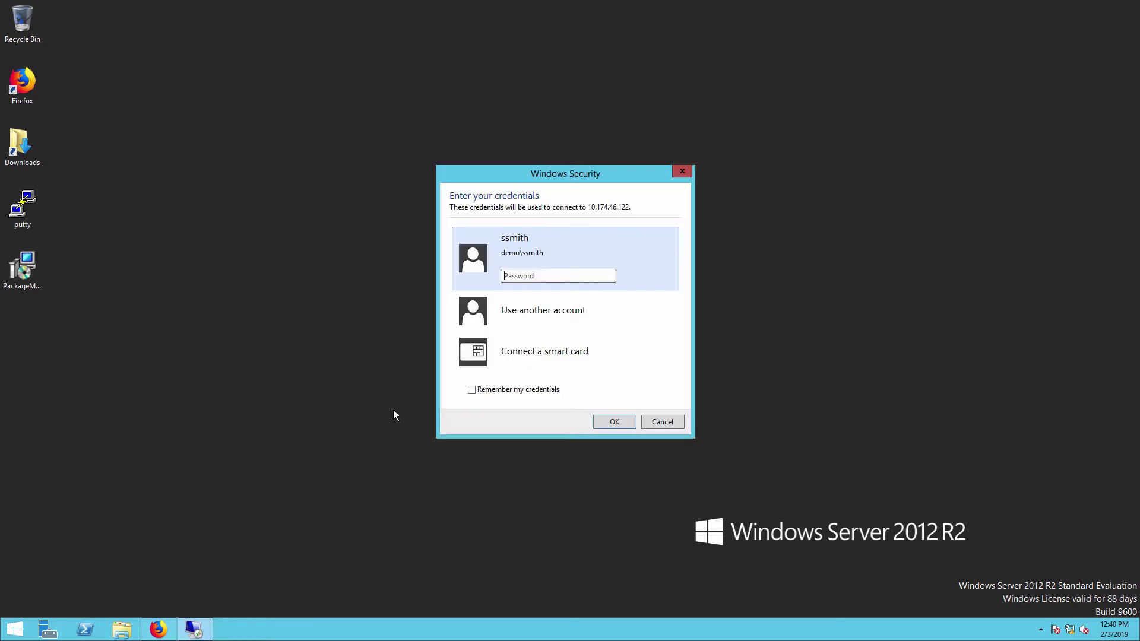
pyautogui.click(534, 315)
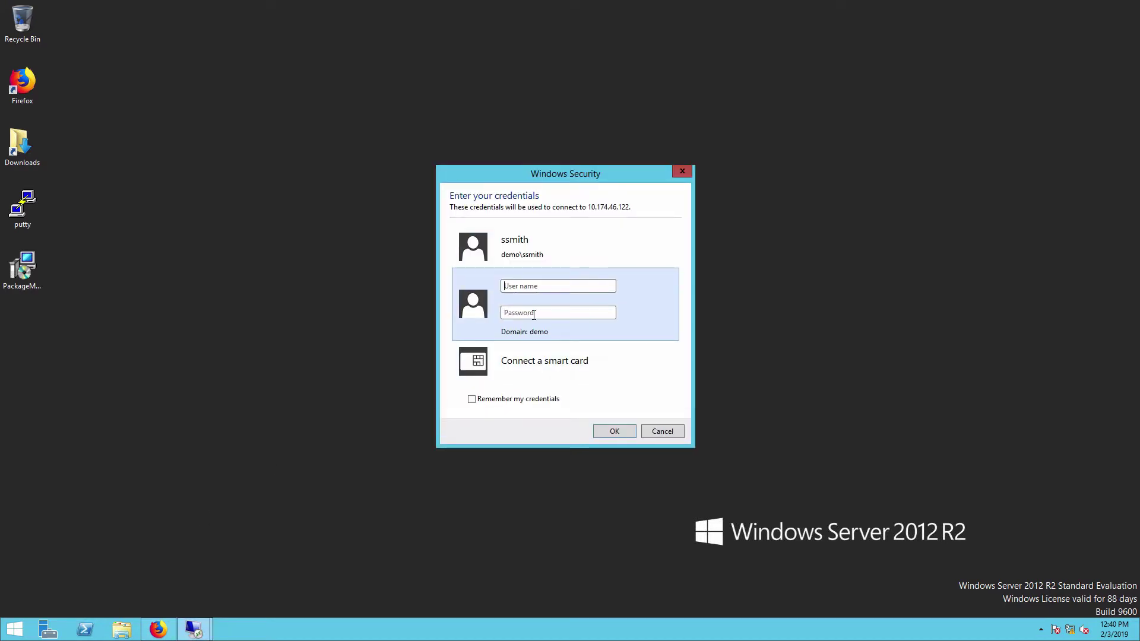
pyautogui.write('jjones')
pyautogui.press('Tab')
pyautogui.write('P')
pyautogui.press('Return')
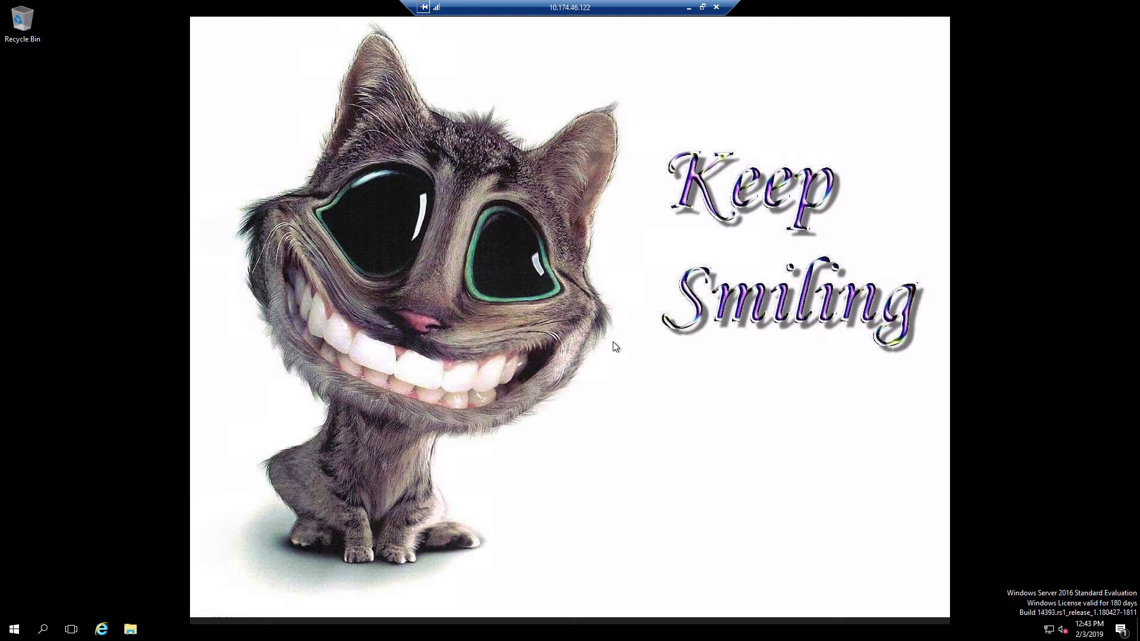
# Step: Back in GPMC, view Kitty's scope, then select Stewie to see its G_Ops_Users filtering
pyautogui.click(689, 7)
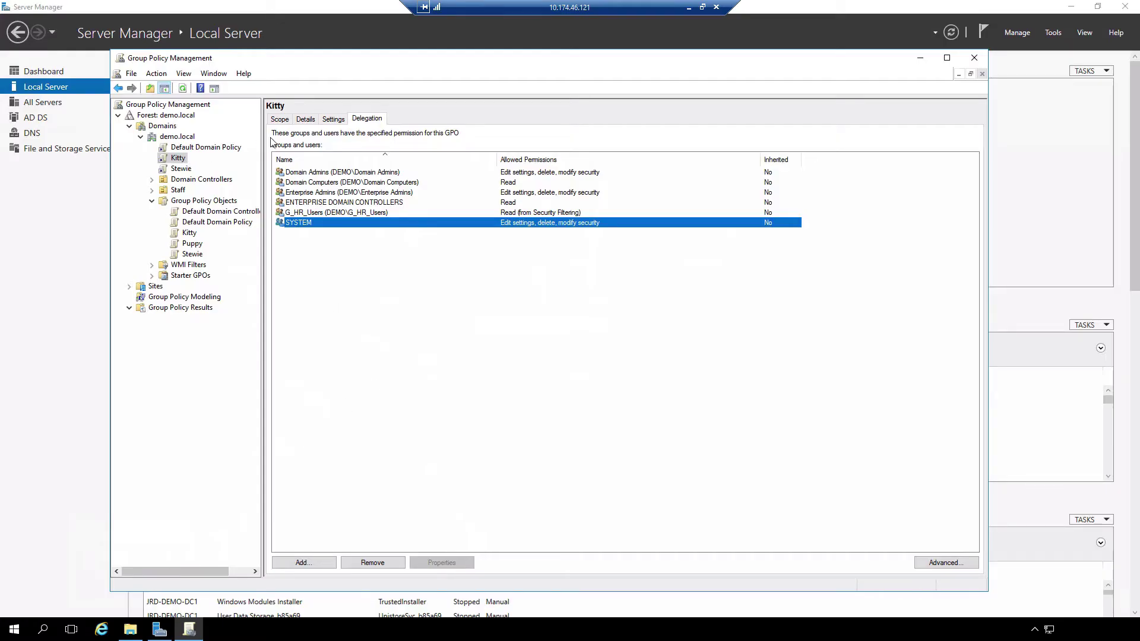
pyautogui.click(280, 120)
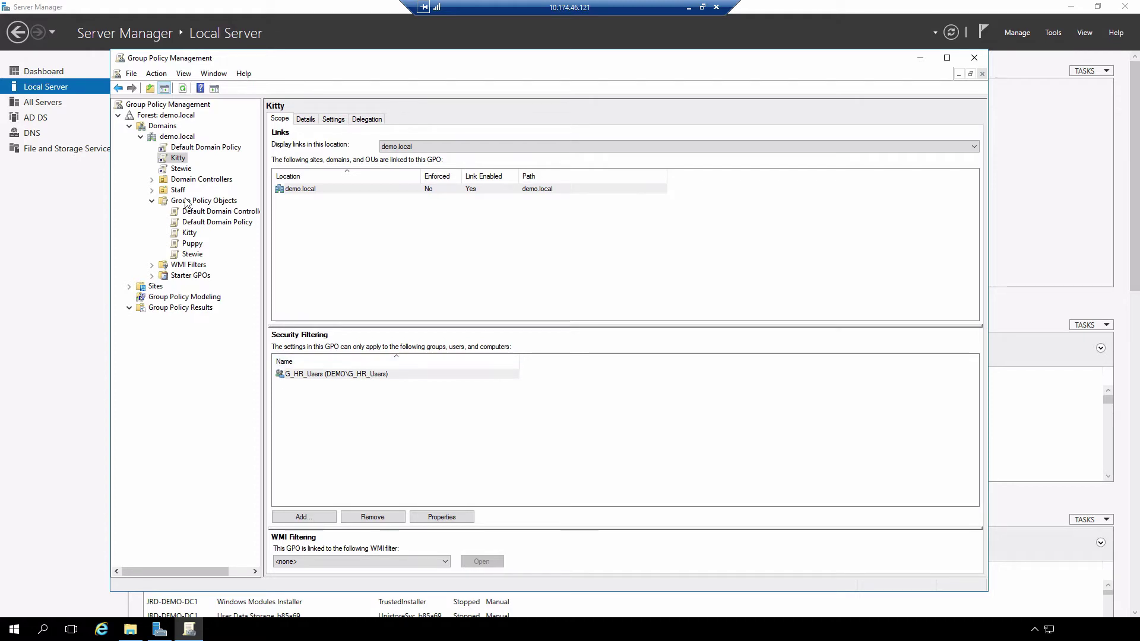
pyautogui.click(178, 170)
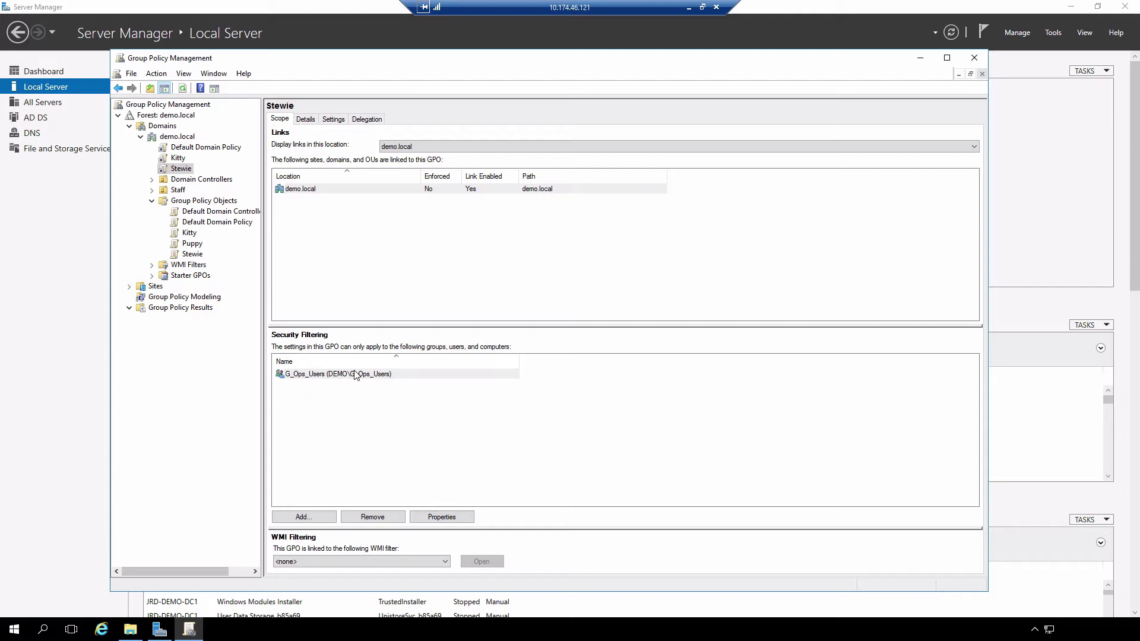
pyautogui.click(372, 118)
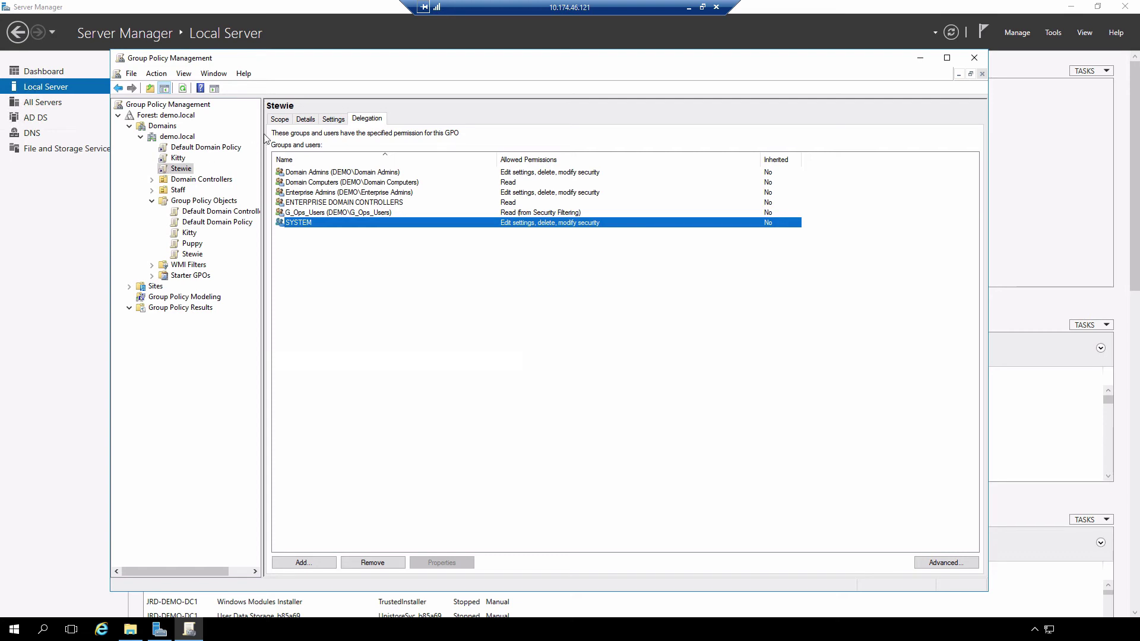
pyautogui.click(280, 120)
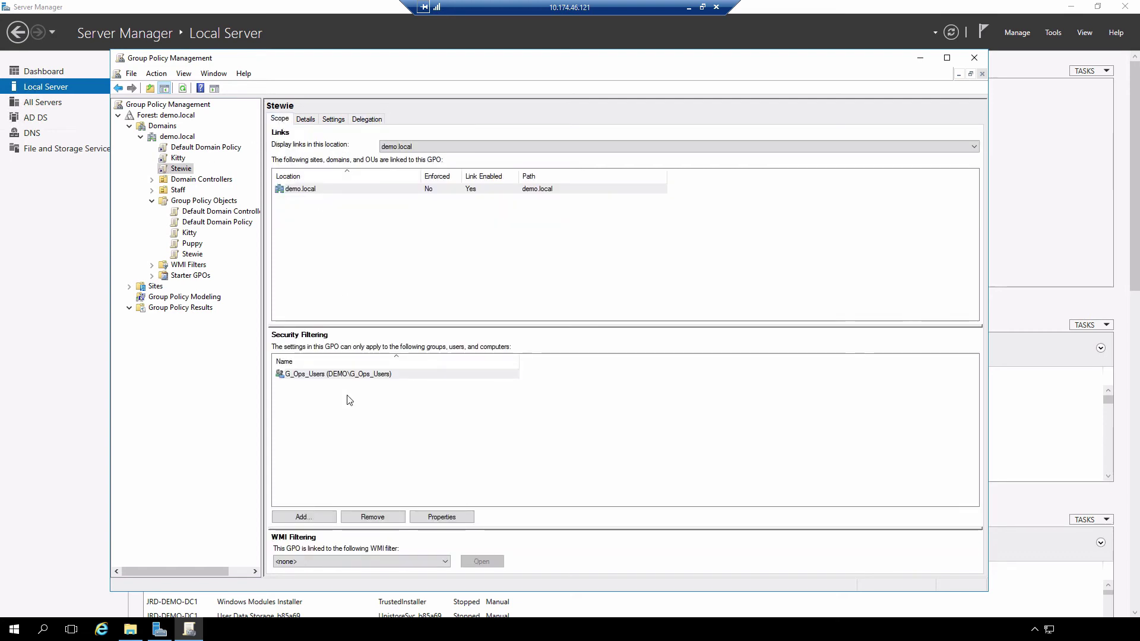